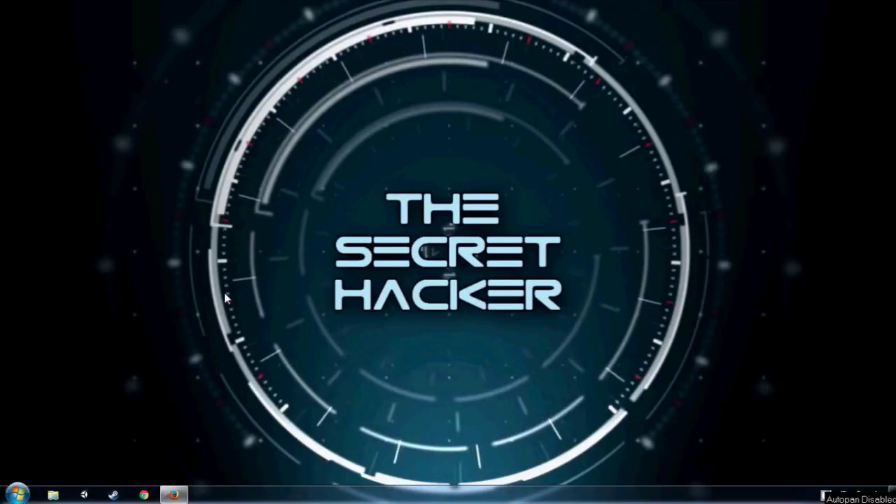
# - Open Firefox, search the web for "tor" and go to the Tor Project website
pyautogui.click(175, 494)
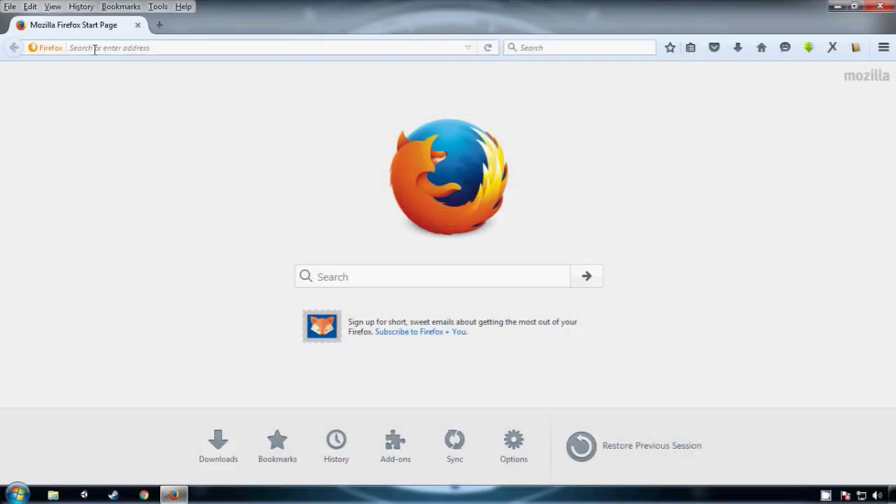
pyautogui.click(560, 47)
pyautogui.write('tor')
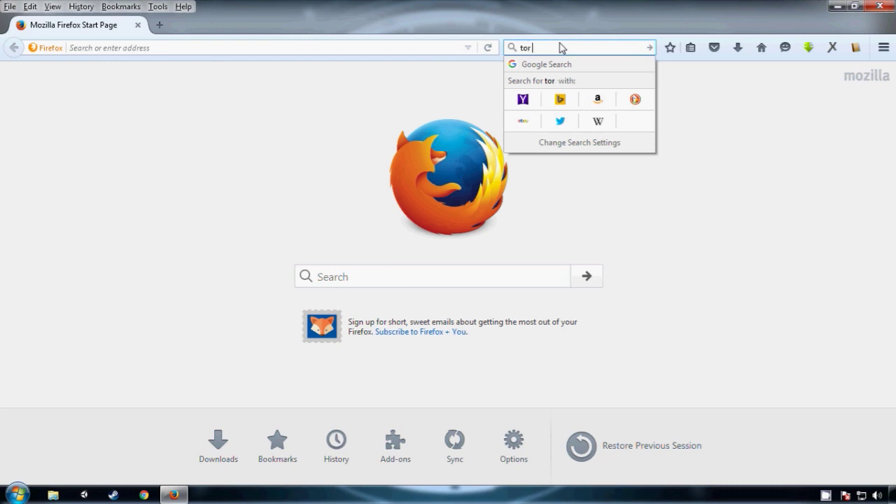
pyautogui.press('Return')
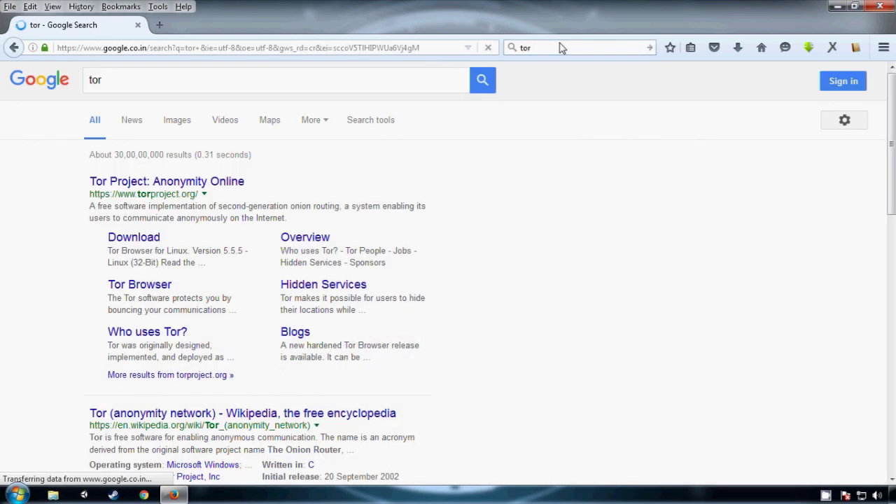
pyautogui.click(145, 184)
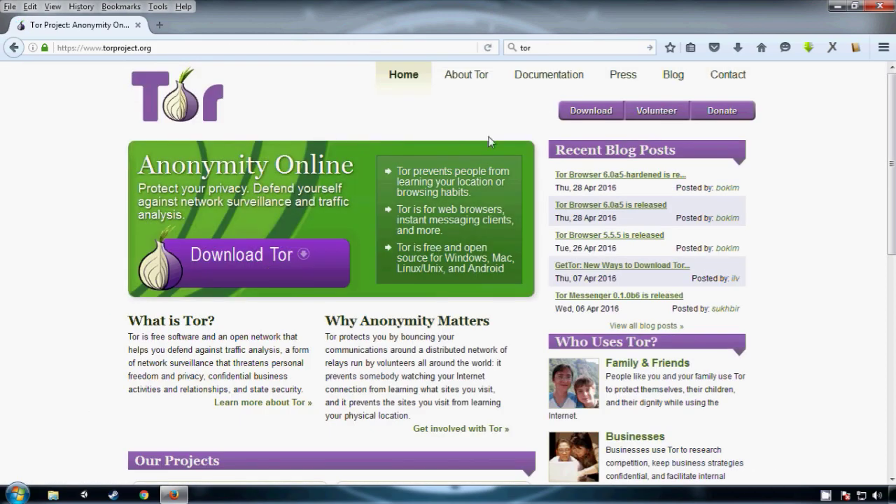
# - Download the Tor Browser for Windows installer, torbrowser-install-5.5.5_en-US.exe, from the Tor Project site and save it
pyautogui.click(591, 112)
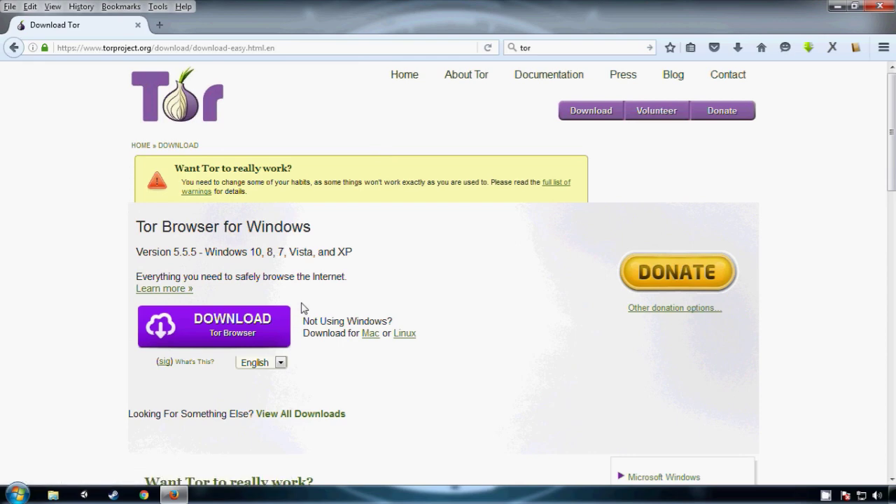
pyautogui.click(235, 327)
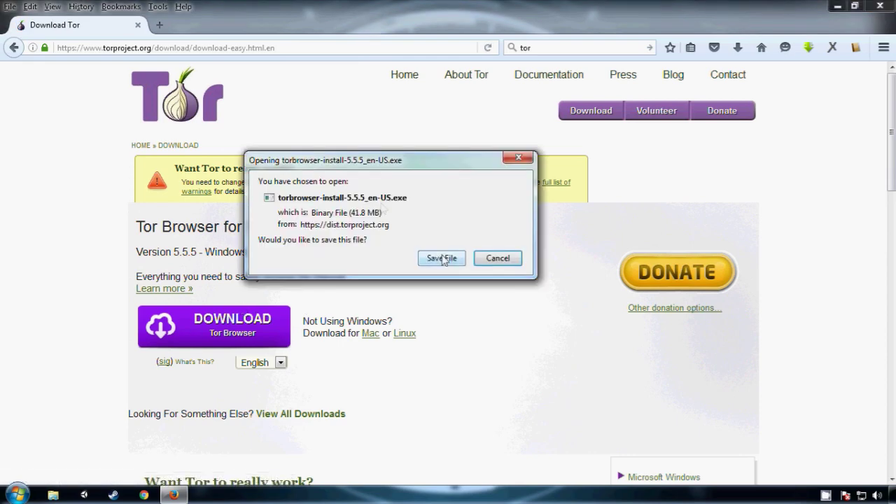
pyautogui.click(434, 258)
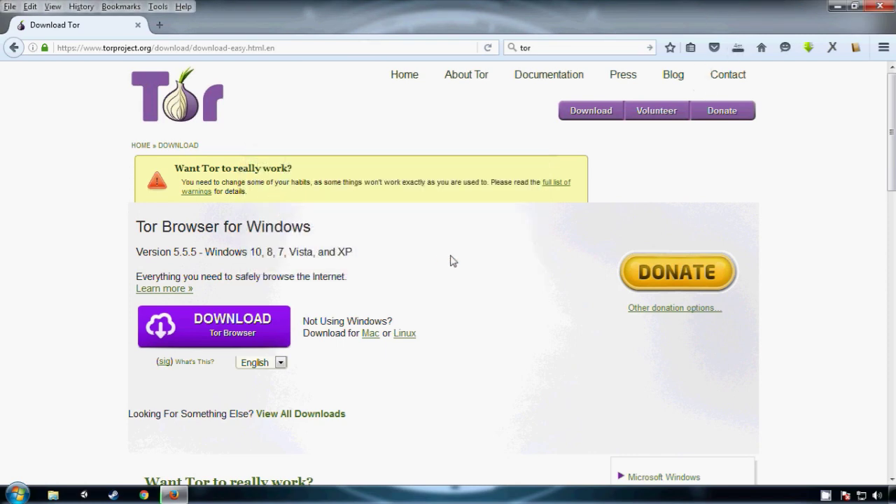
# - Run the downloaded Tor Browser installer and install the browser in the proposed destination folder
pyautogui.click(739, 49)
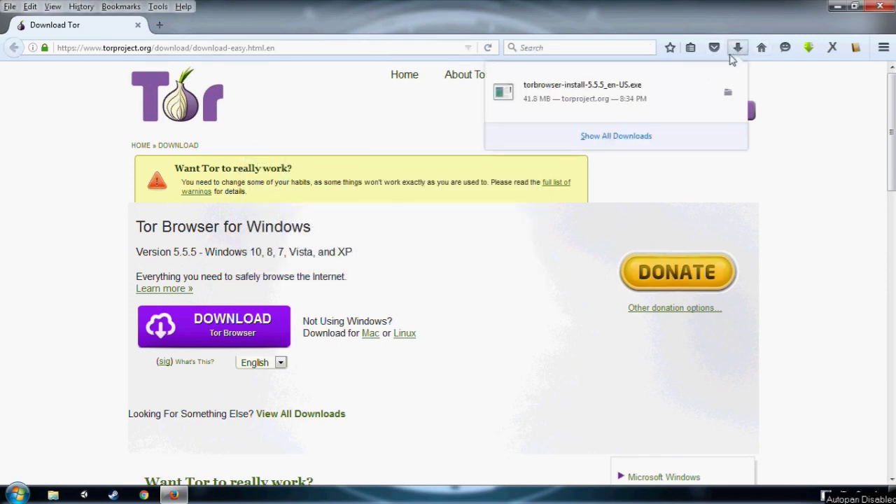
pyautogui.click(579, 101)
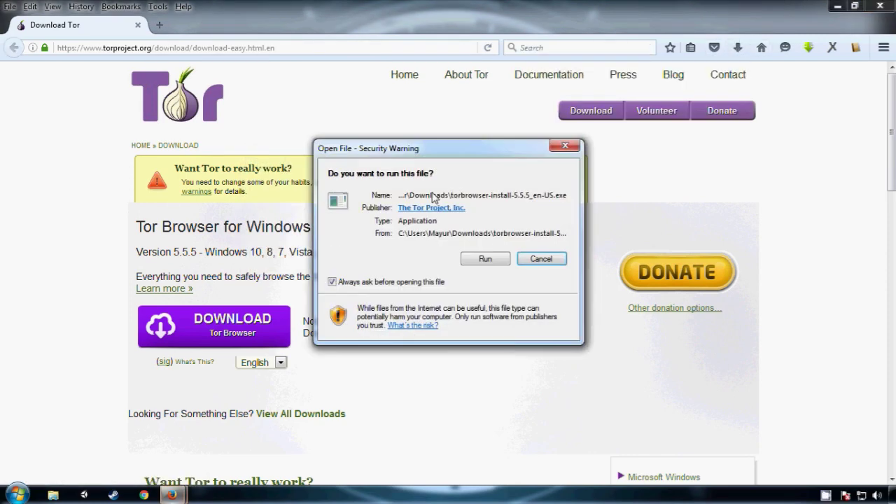
pyautogui.click(484, 261)
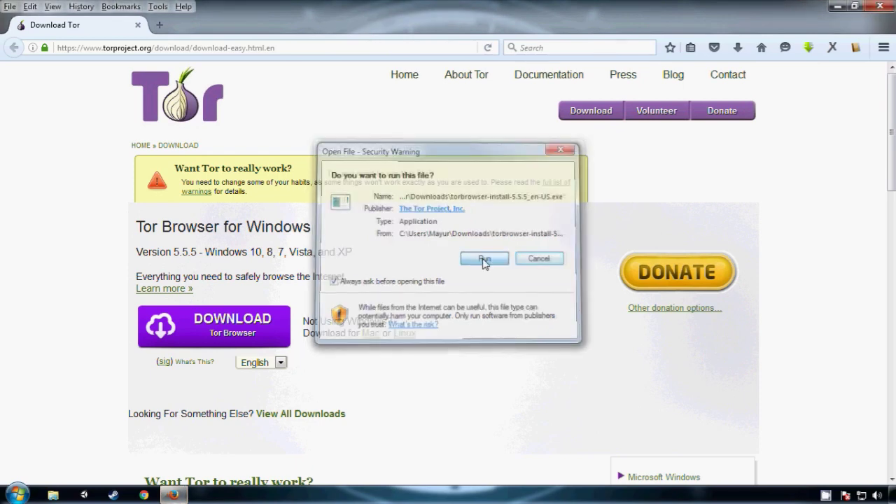
pyautogui.click(451, 279)
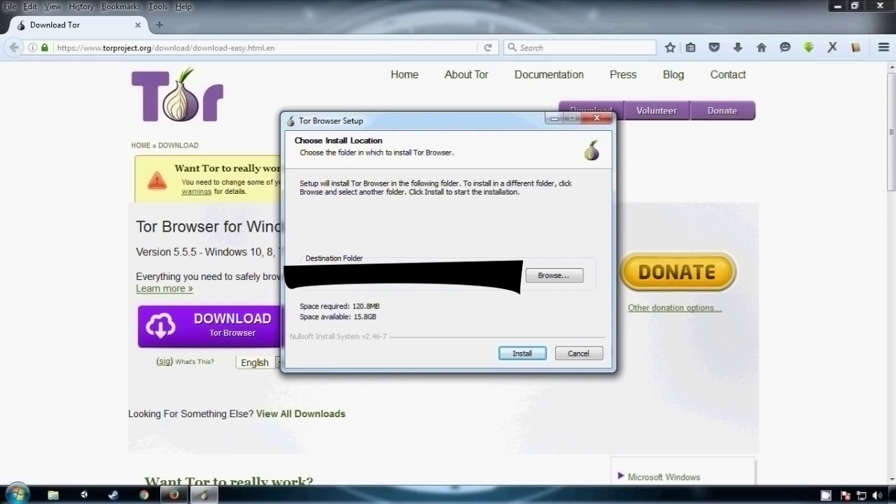
pyautogui.click(522, 355)
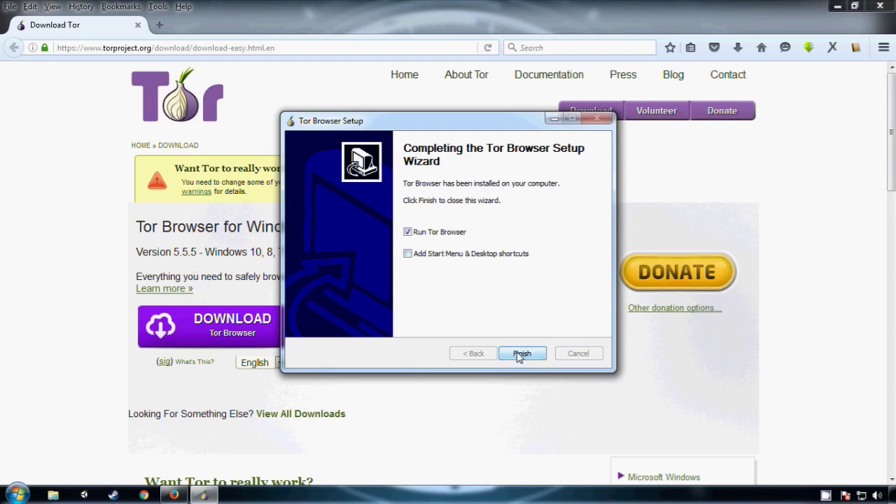
# - Finish the setup with Run Tor Browser enabled and connect directly to the Tor network
pyautogui.click(838, 6)
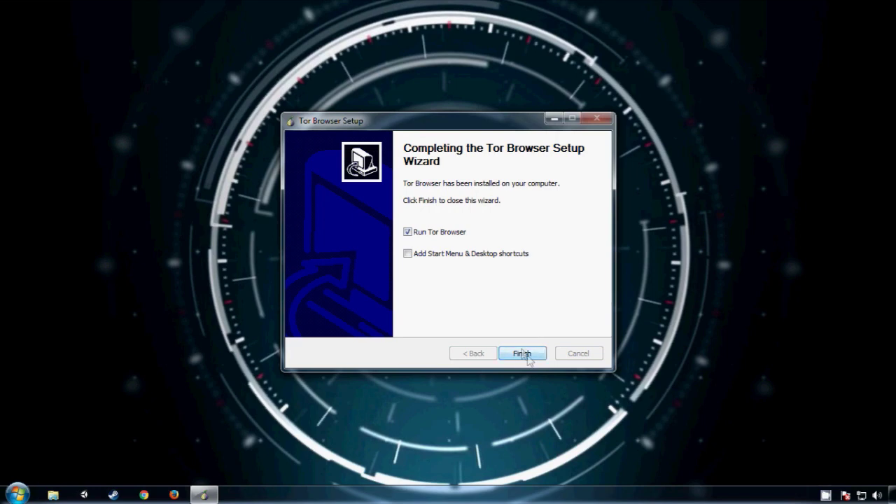
pyautogui.click(522, 353)
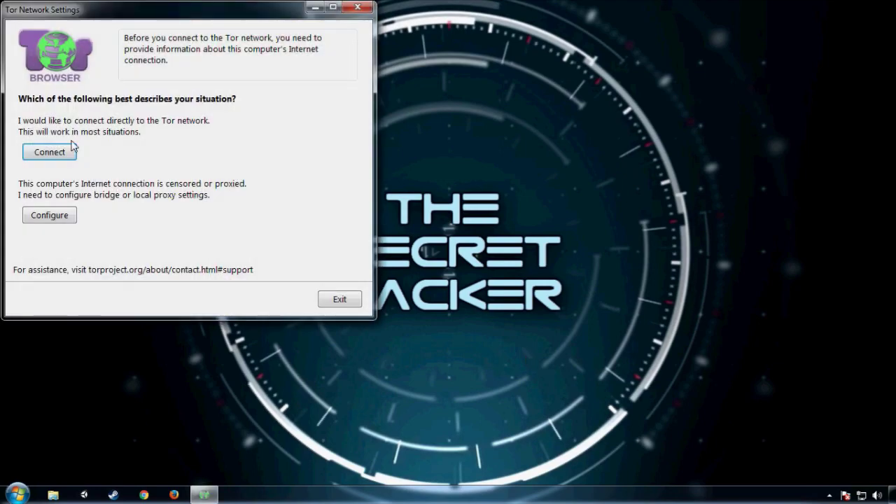
pyautogui.moveTo(72, 10); pyautogui.dragTo(103, 26)
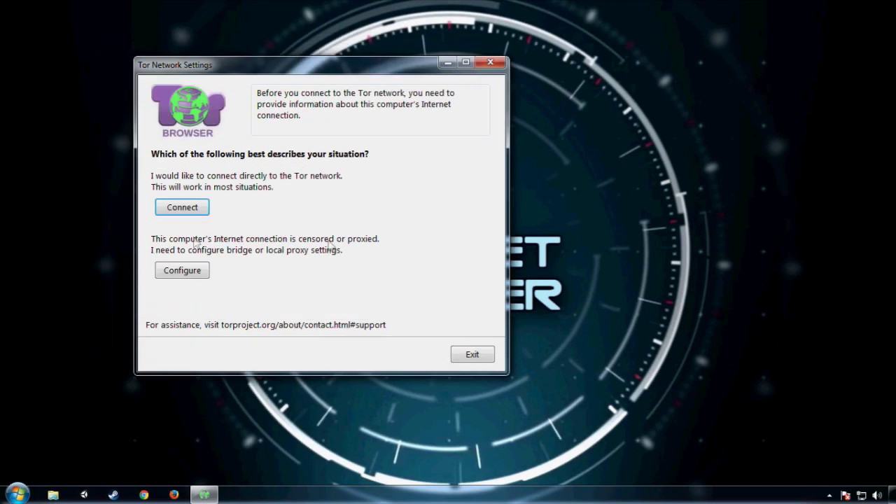
pyautogui.click(187, 208)
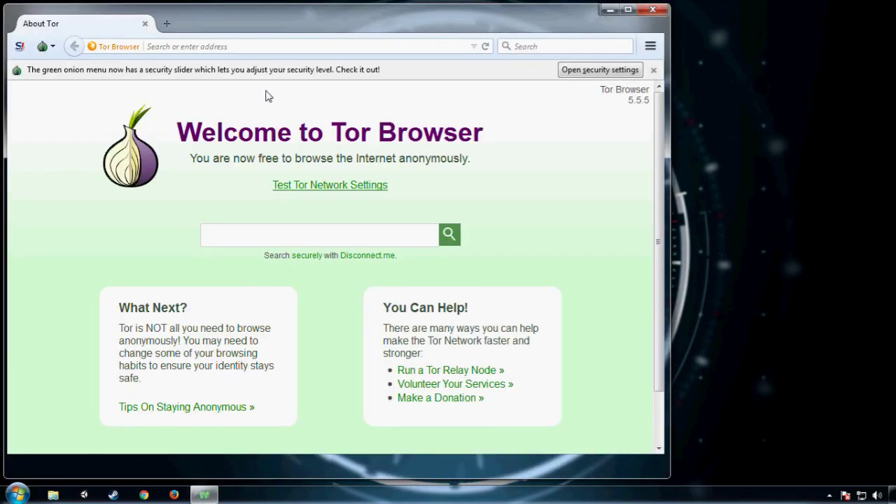
pyautogui.write('http://whatismyipaddress.com/')
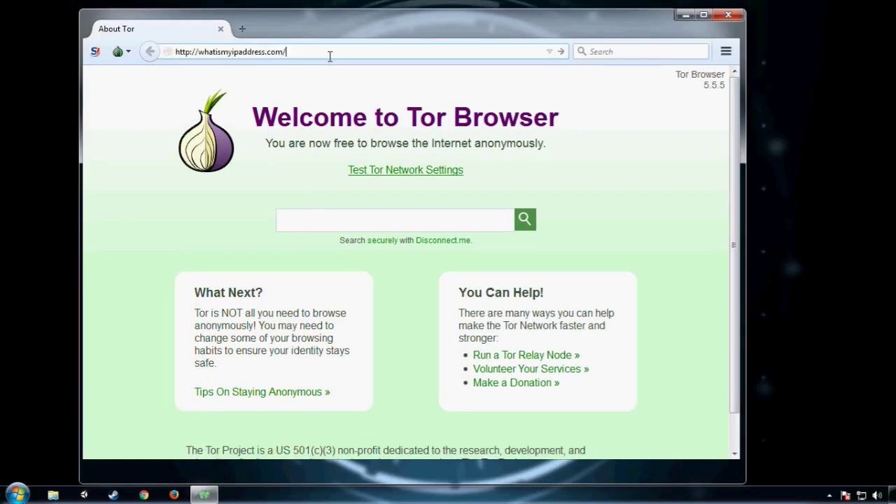
pyautogui.press('Return')
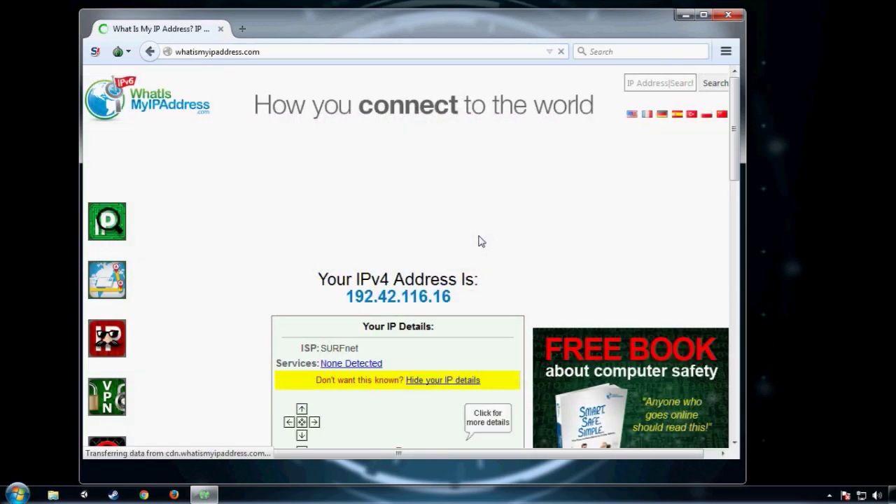
pyautogui.scroll(-1, 424, 261)
pyautogui.scroll(-2, 424, 261)
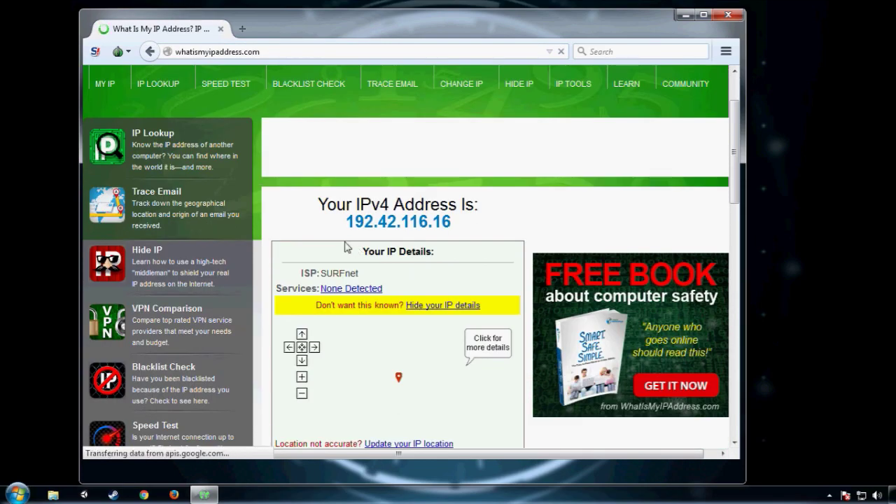
pyautogui.moveTo(342, 223); pyautogui.dragTo(464, 224)
pyautogui.press('F5')
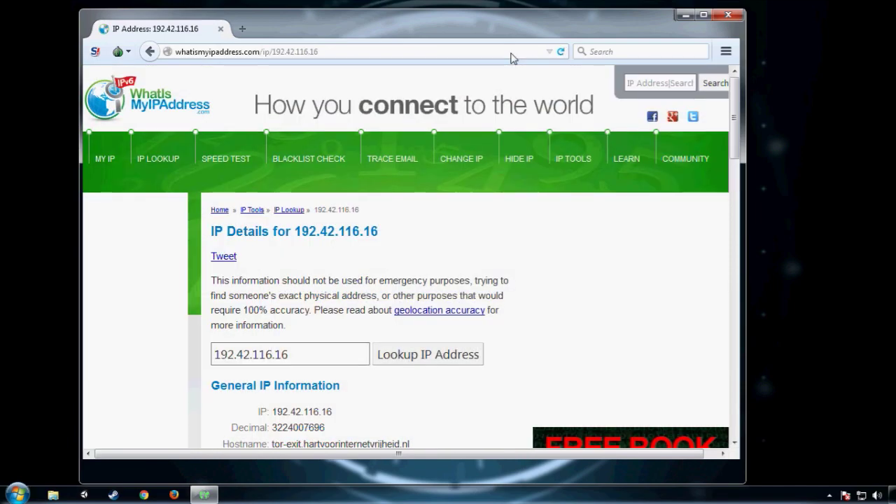
# - Return to the IP address overview page, request a new Tor circuit for this site and check the reported address
pyautogui.click(152, 52)
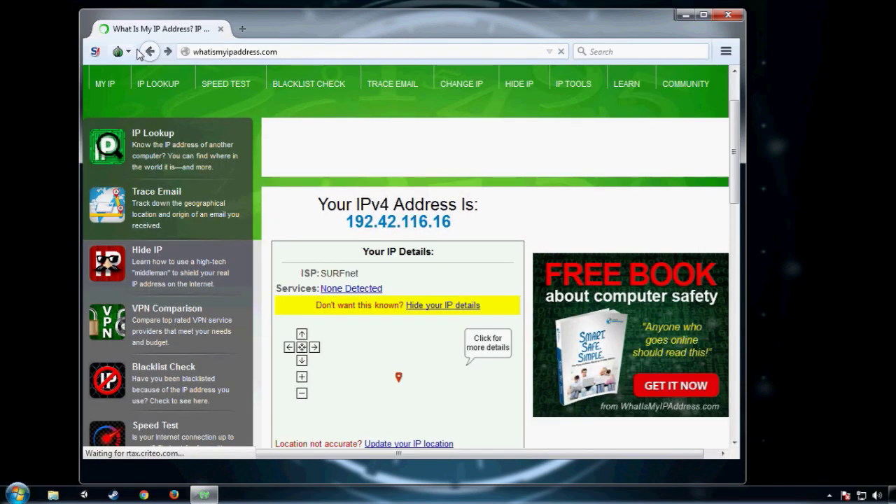
pyautogui.click(124, 52)
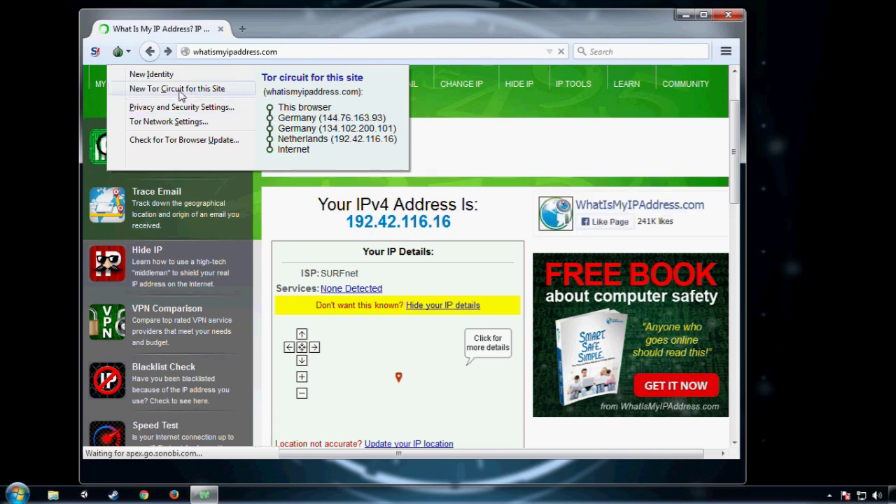
pyautogui.click(180, 90)
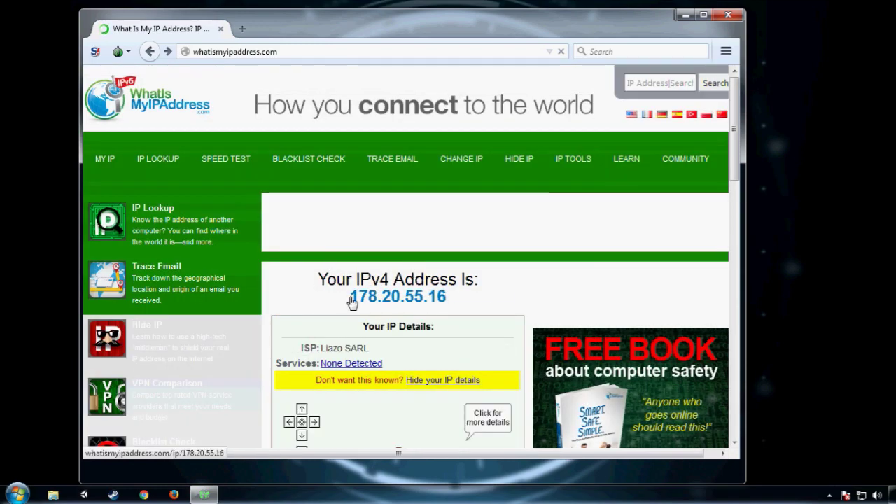
pyautogui.moveTo(375, 294); pyautogui.dragTo(447, 298)
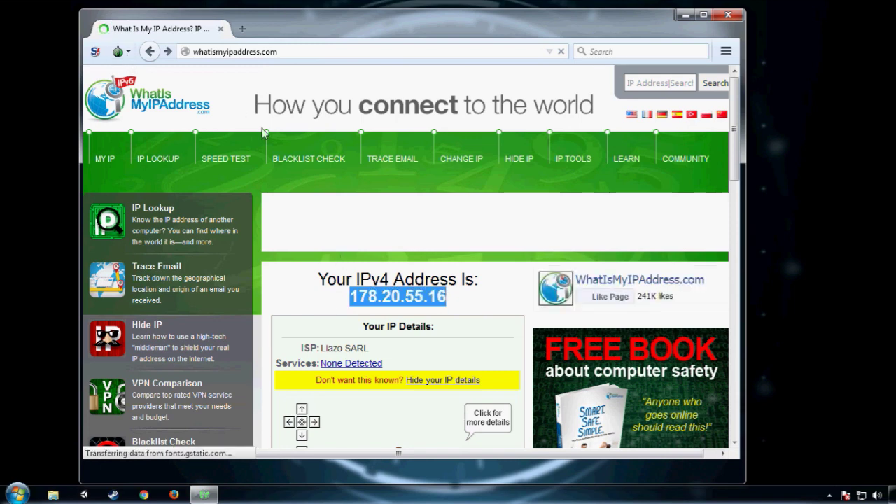
# - Request another new Tor circuit for the whatismyipaddress.com site
pyautogui.click(130, 55)
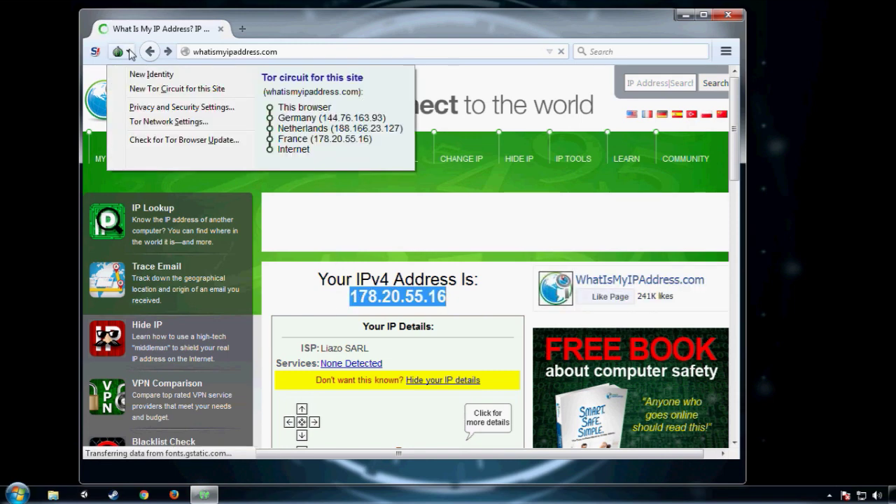
pyautogui.click(194, 90)
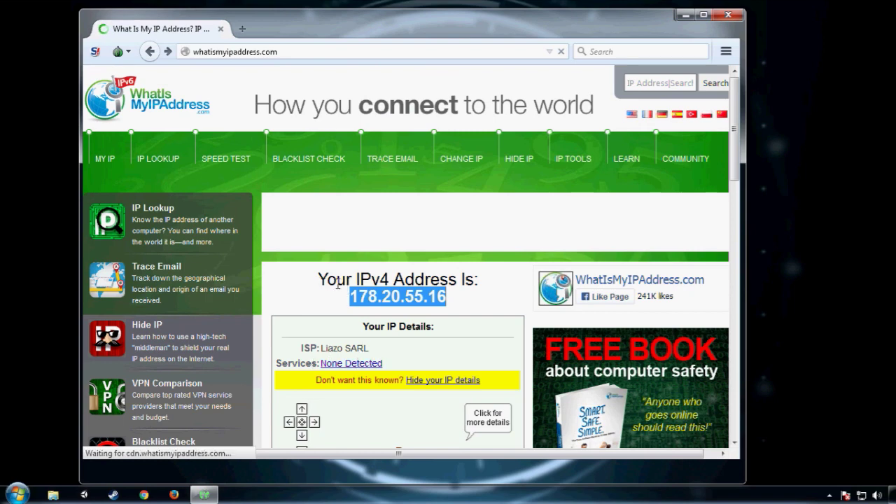
pyautogui.click(337, 284)
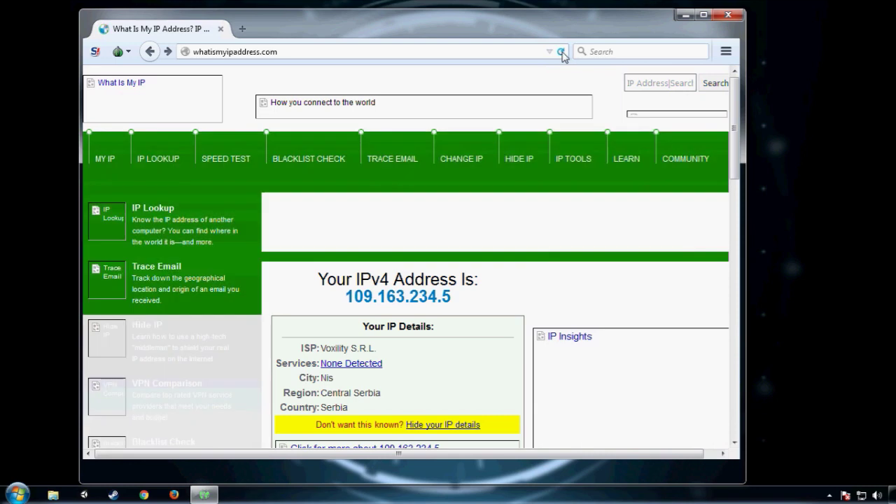
# - Examine the reported IPv4 address and its ISP, city, region and country details
pyautogui.moveTo(343, 300); pyautogui.dragTo(451, 297)
pyautogui.moveTo(321, 393); pyautogui.dragTo(364, 419)
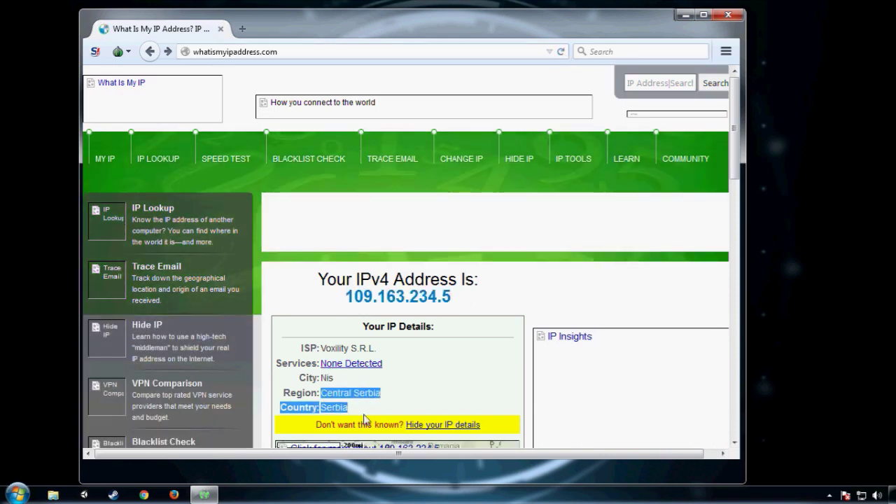
pyautogui.moveTo(334, 378); pyautogui.dragTo(324, 376)
pyautogui.click(321, 347)
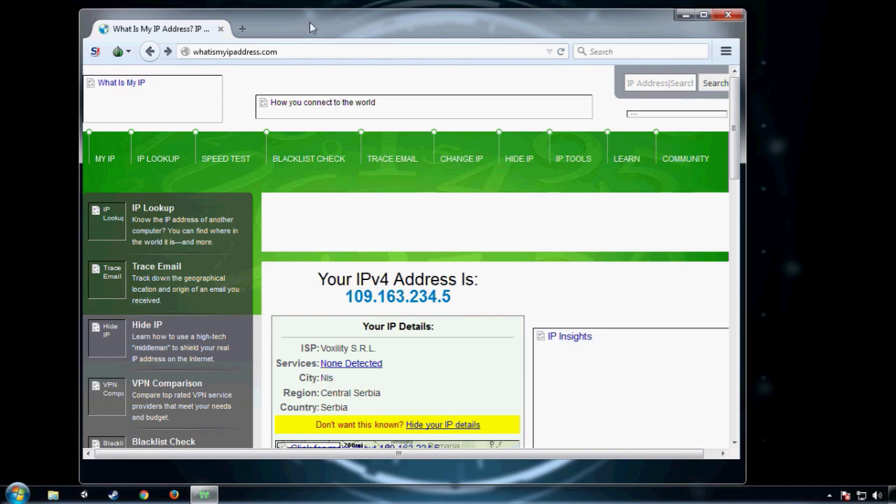
# - Open a new tab in Tor Browser
pyautogui.click(243, 29)
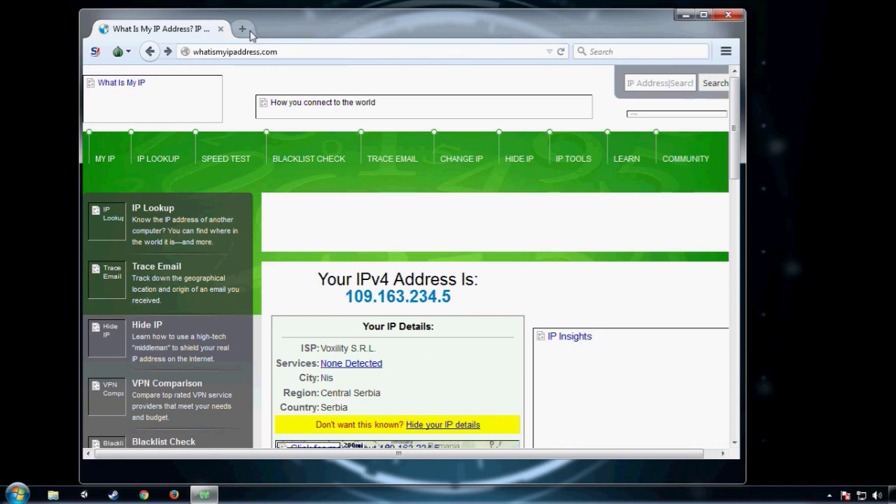